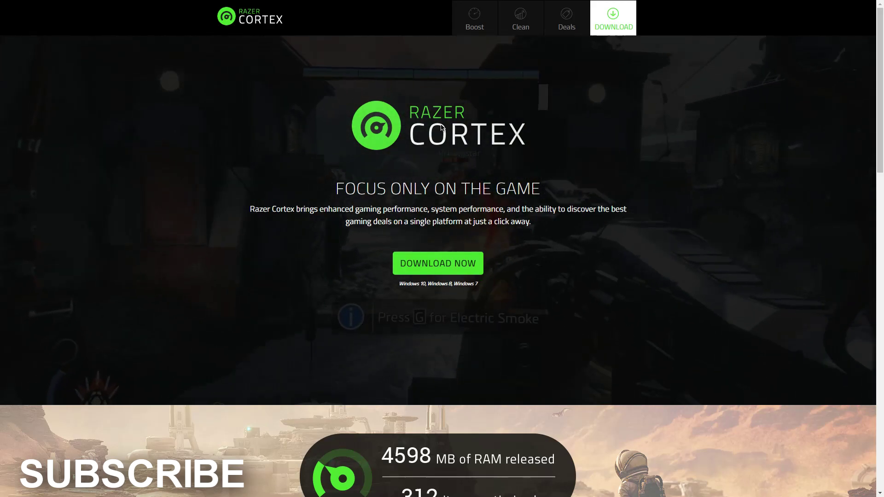
# - Leave fullscreen, dismiss the newsletter popup, and start the Razer Cortex download with DOWNLOAD NOW
pyautogui.press('F11')
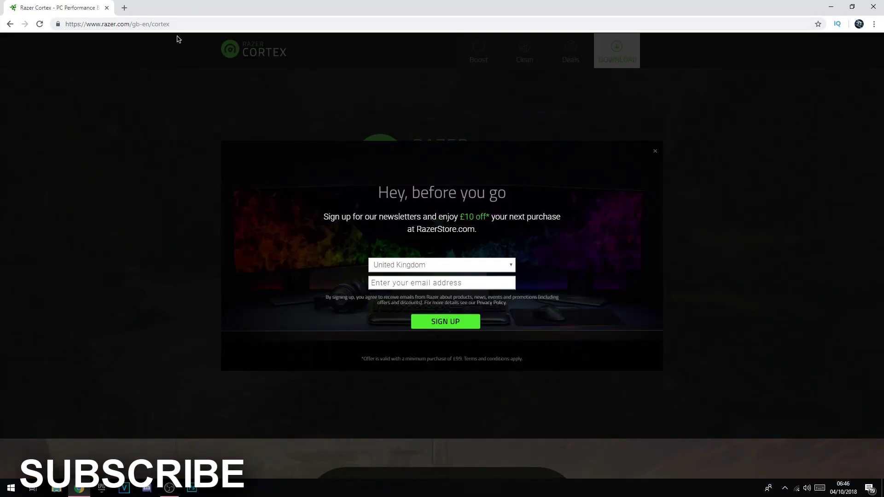
pyautogui.click(235, 24)
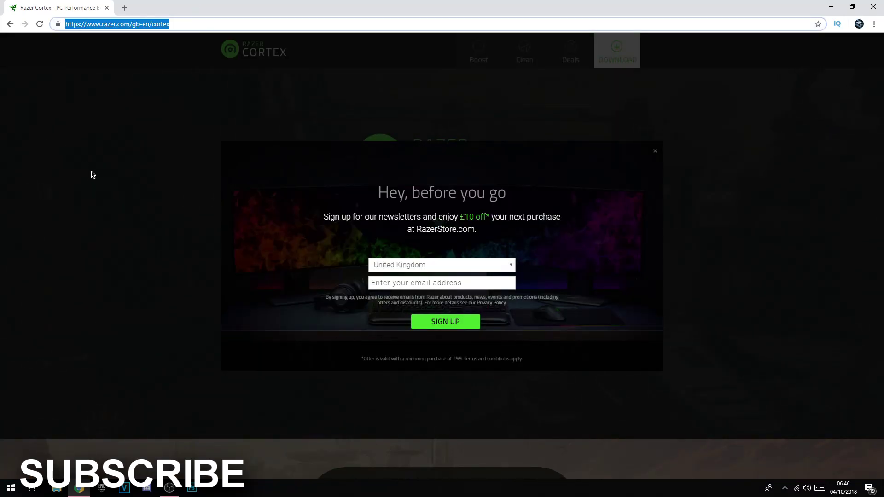
pyautogui.click(100, 185)
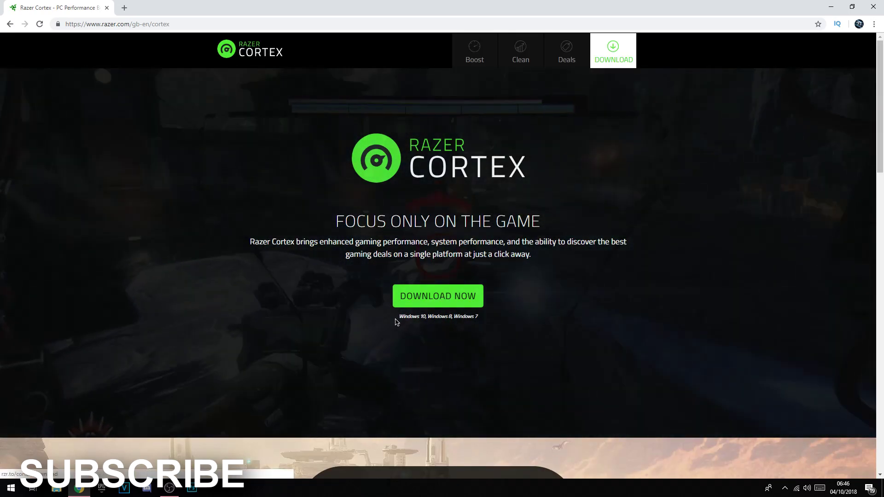
pyautogui.moveTo(395, 322); pyautogui.dragTo(485, 322)
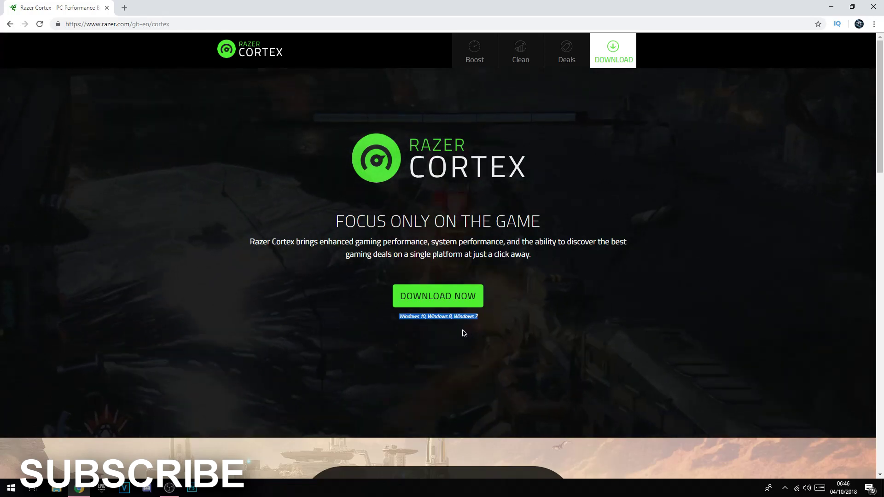
pyautogui.click(436, 341)
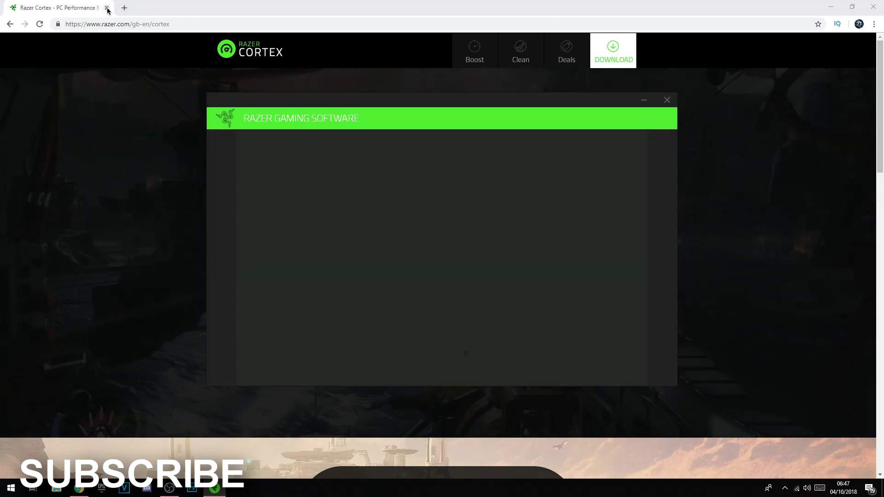
# - Close the Razer Cortex web page and install Razer Cortex from the Razer installer
pyautogui.click(107, 8)
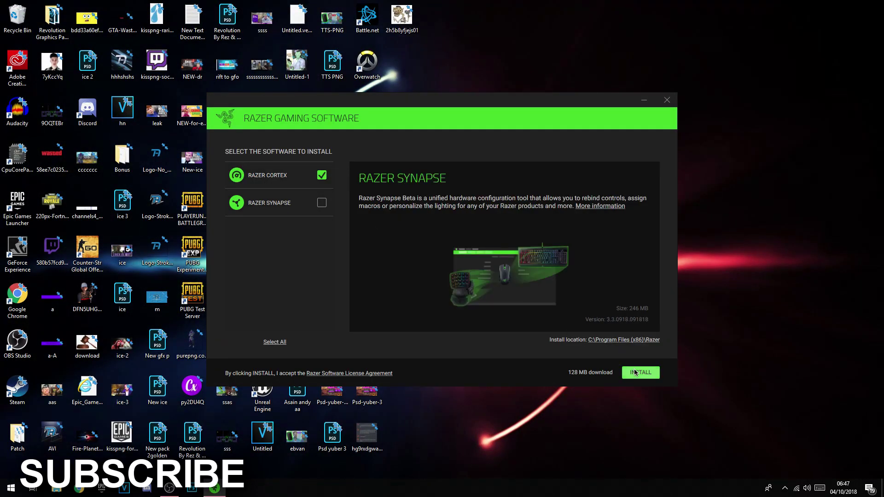
pyautogui.click(638, 373)
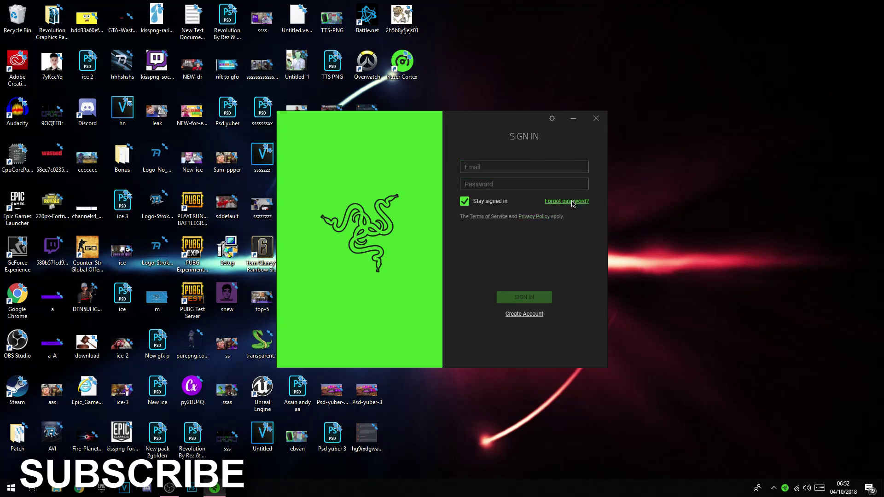
# - Create a Razer account with an e-mail and repeated password, answering 'No' to marketing contact
pyautogui.click(531, 316)
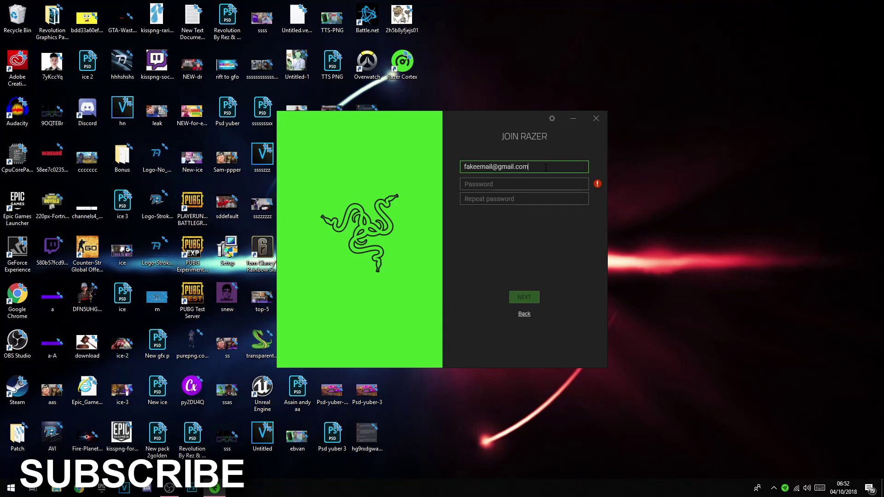
pyautogui.click(512, 184)
pyautogui.press('Tab')
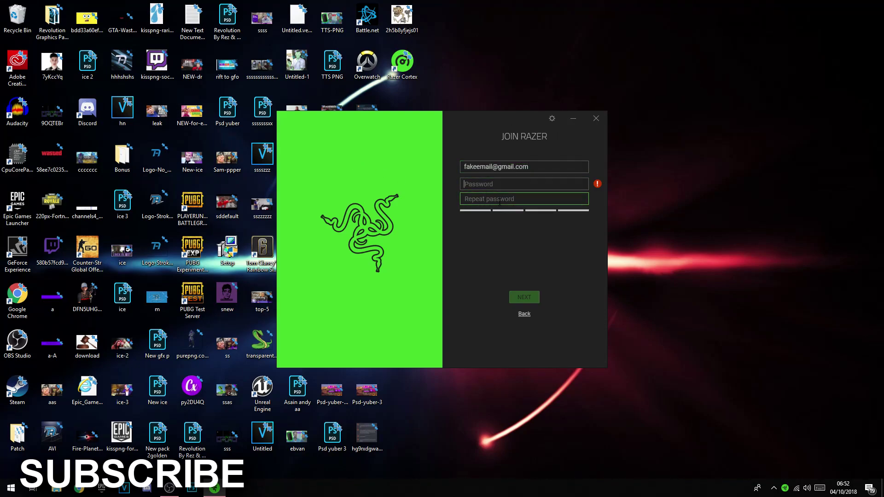
pyautogui.click(523, 297)
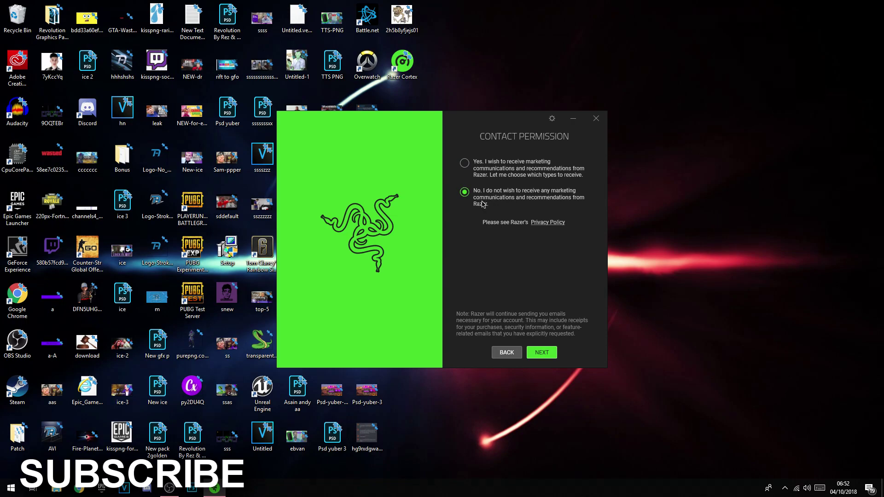
pyautogui.click(540, 352)
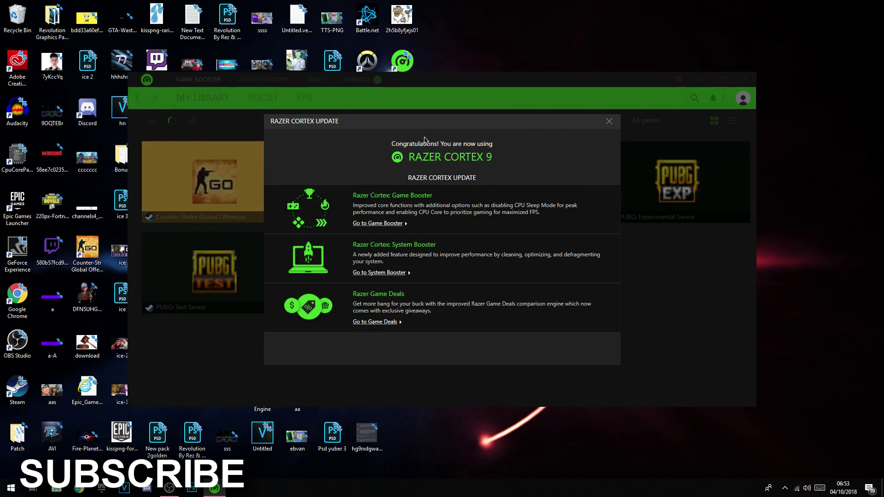
# - Dismiss the Cortex 9 update notice, review the BOOST tab's Services list, then go to System Booster
pyautogui.click(609, 121)
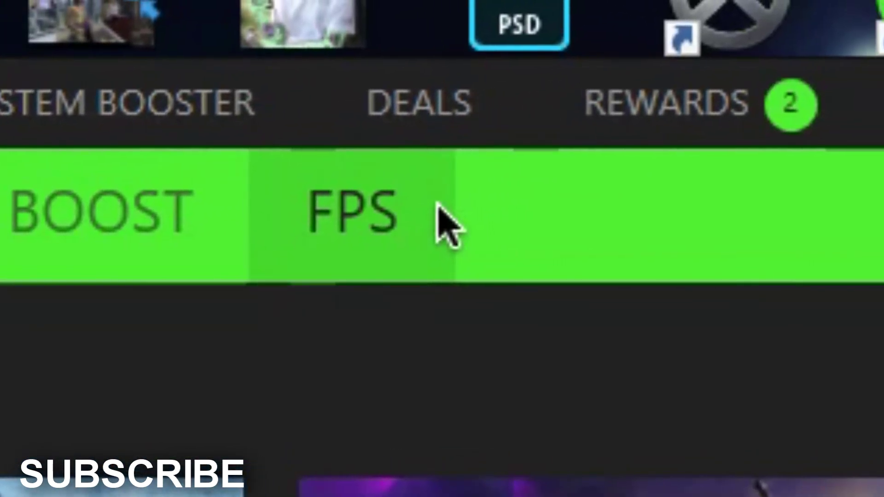
pyautogui.click(297, 184)
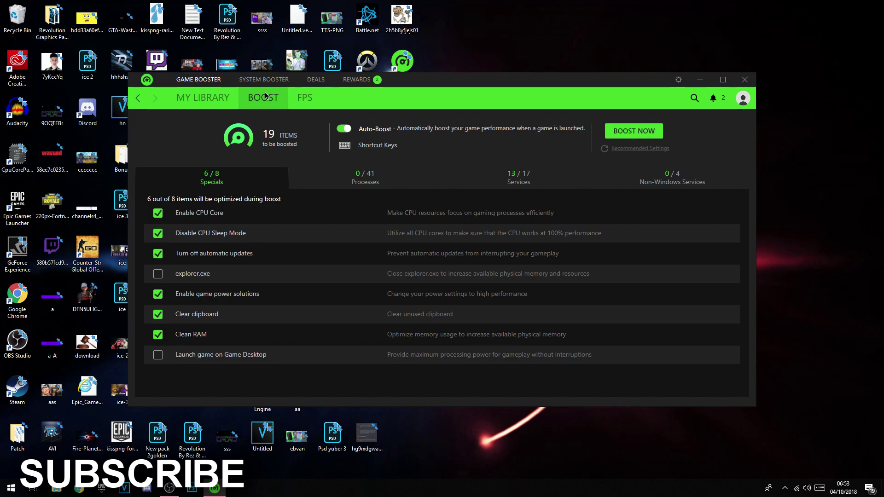
pyautogui.moveTo(428, 84); pyautogui.dragTo(455, 80)
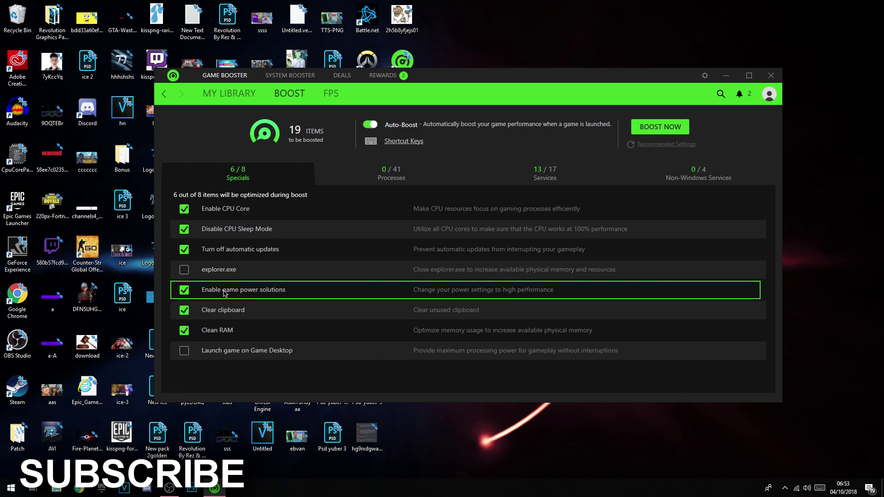
pyautogui.click(544, 173)
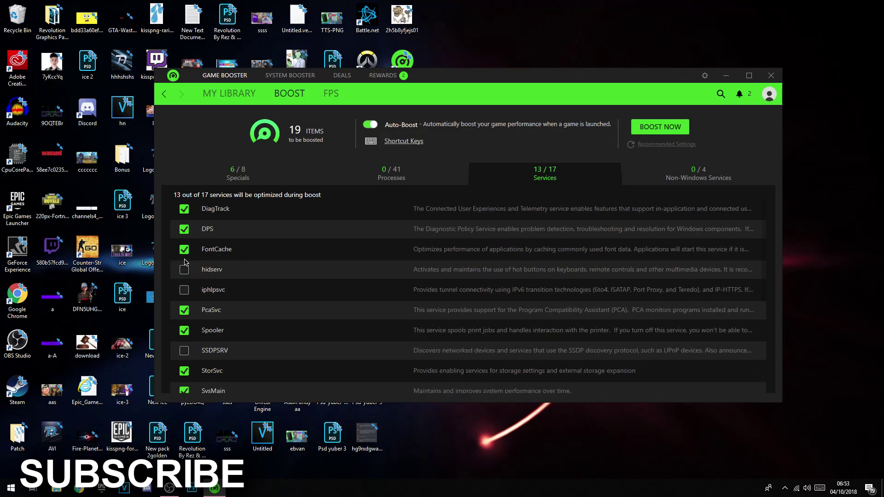
pyautogui.click(290, 75)
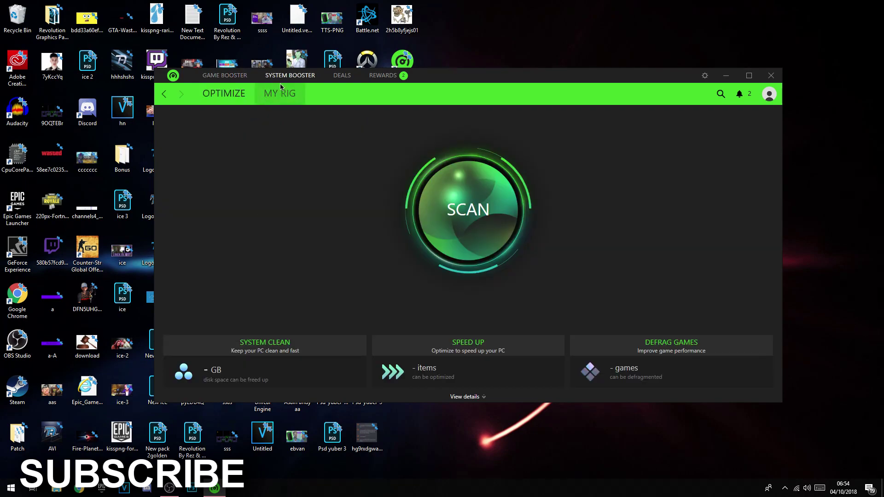
# - Run a System Booster scan, finding 6.6 GB of 128.1 GB to clean and 44 items to optimize
pyautogui.click(224, 75)
pyautogui.click(279, 75)
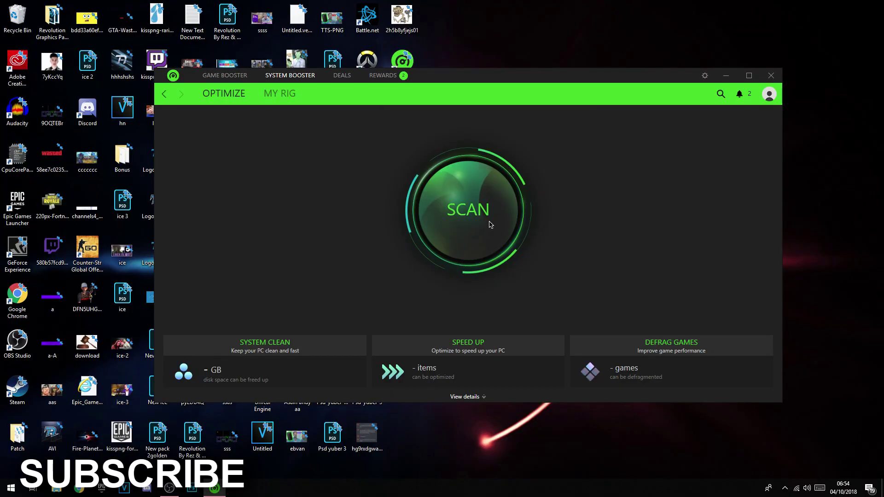
pyautogui.click(511, 202)
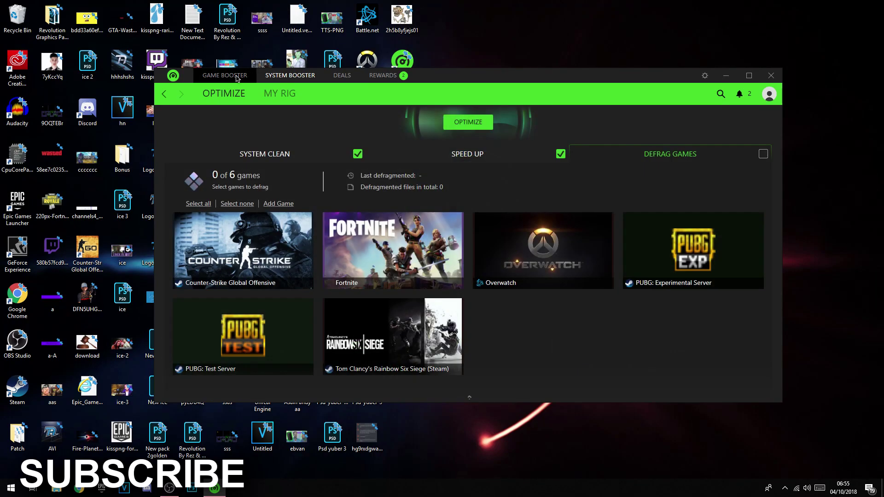
# - View Fortnite's dashboard from My Library, then return to the BOOST checklist of 19 items
pyautogui.click(225, 75)
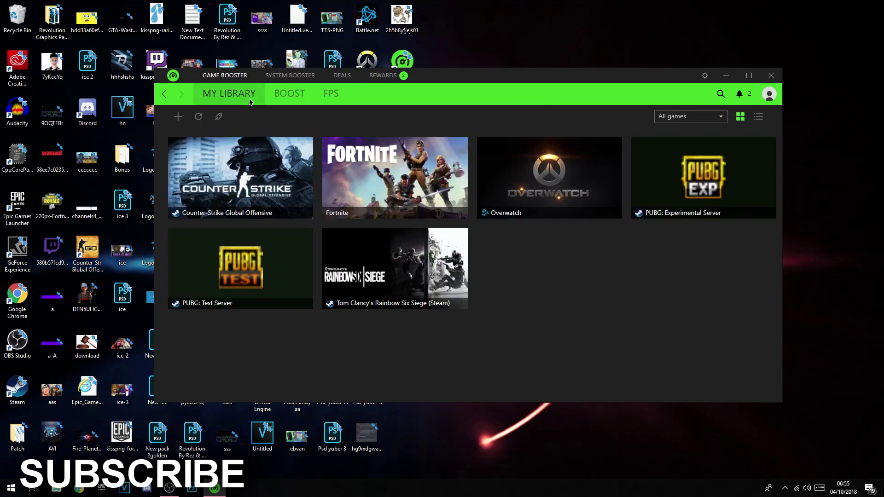
pyautogui.moveTo(398, 207)
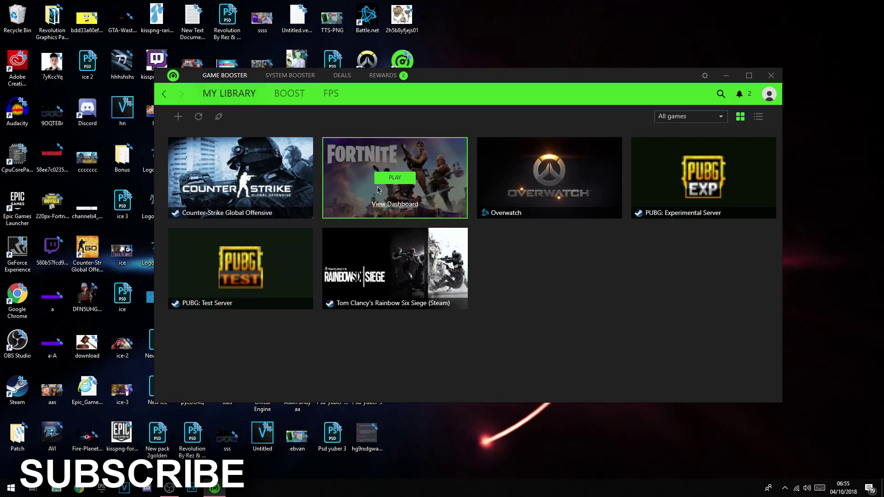
pyautogui.click(398, 206)
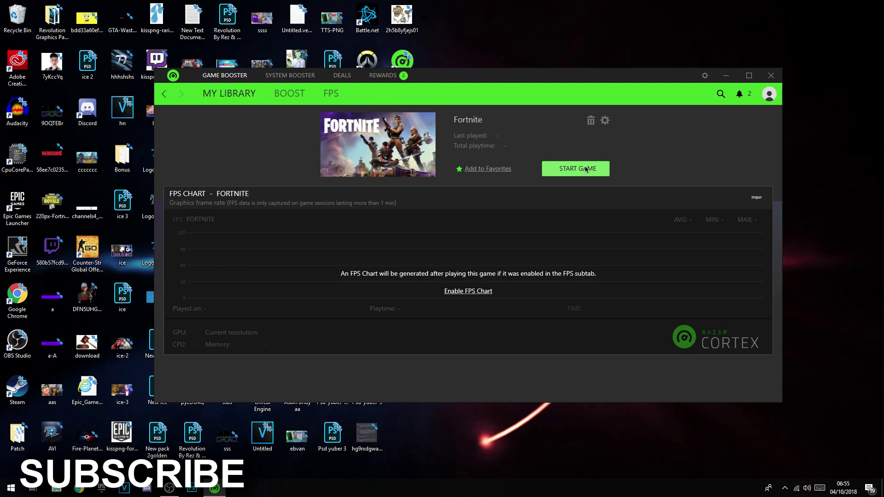
pyautogui.click(285, 94)
pyautogui.click(260, 94)
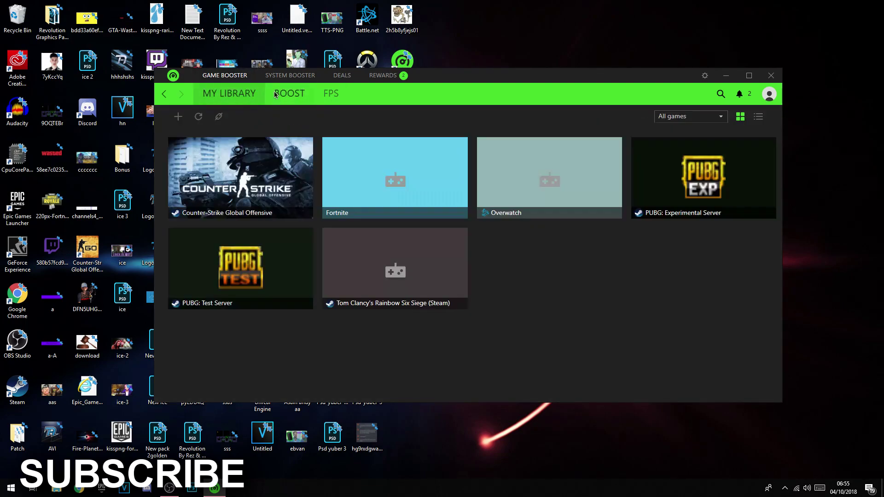
pyautogui.click(275, 94)
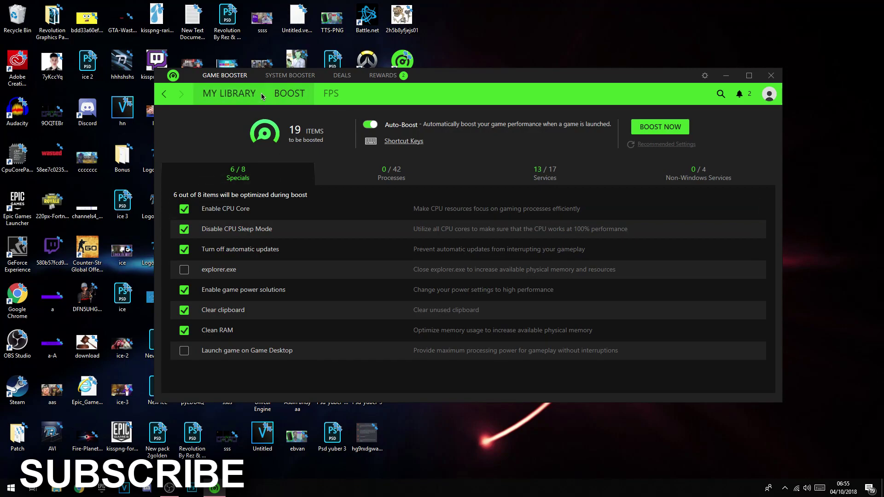
# - Tick AdobeIPCBroker.exe on the Processes tab so boost covers 20 items
pyautogui.click(384, 176)
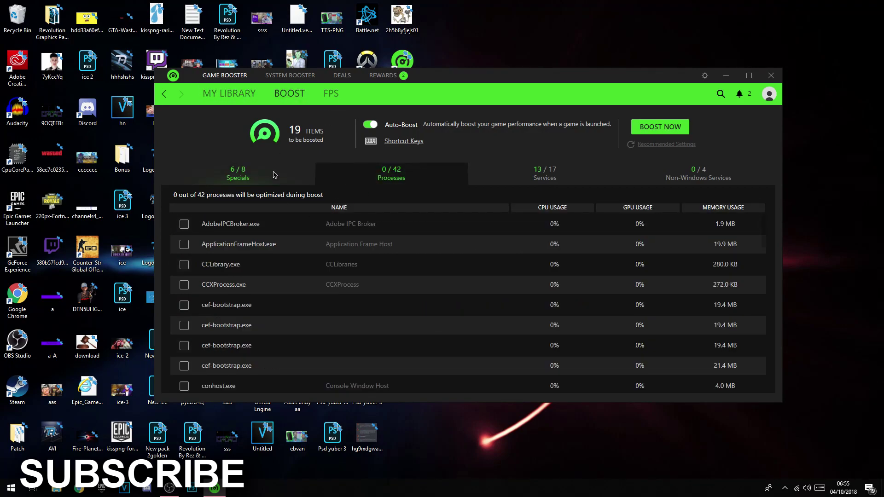
pyautogui.click(184, 225)
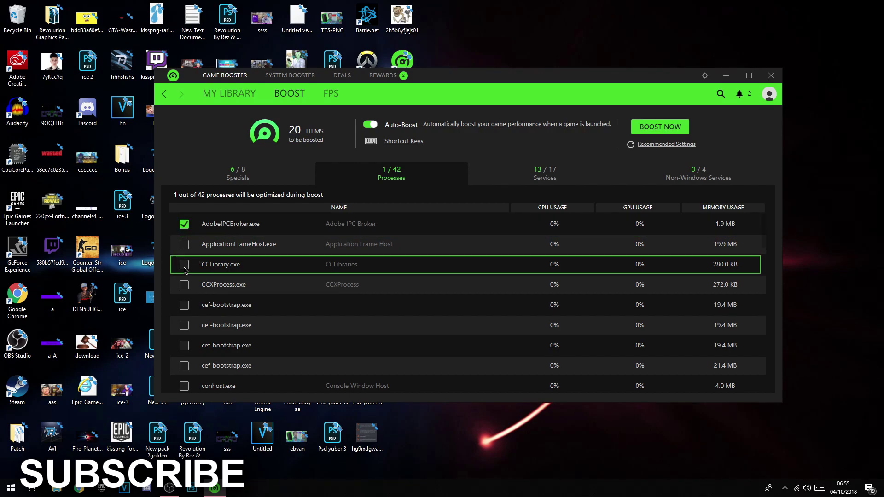
pyautogui.scroll(-5, 187, 274)
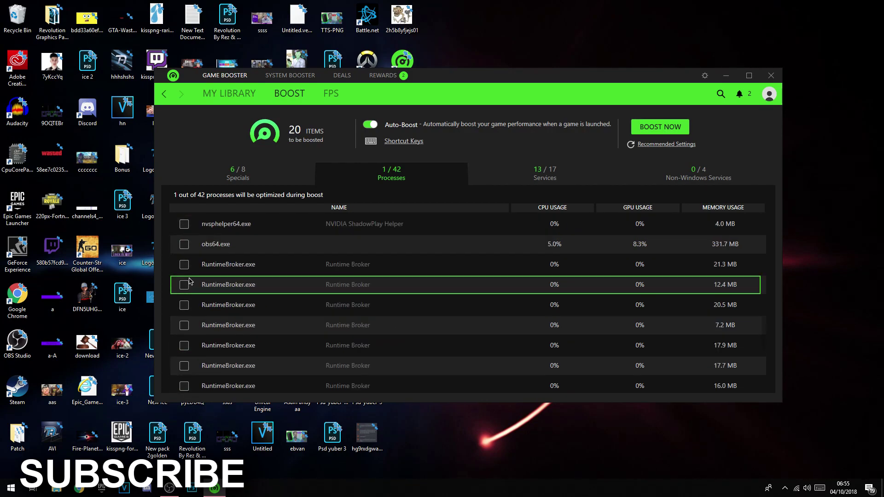
pyautogui.scroll(1, 189, 282)
pyautogui.scroll(-1, 189, 285)
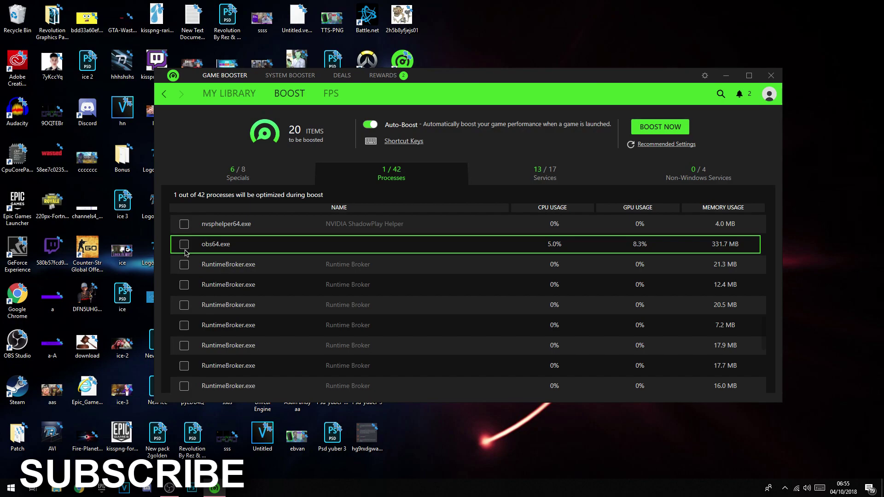
pyautogui.scroll(8, 186, 252)
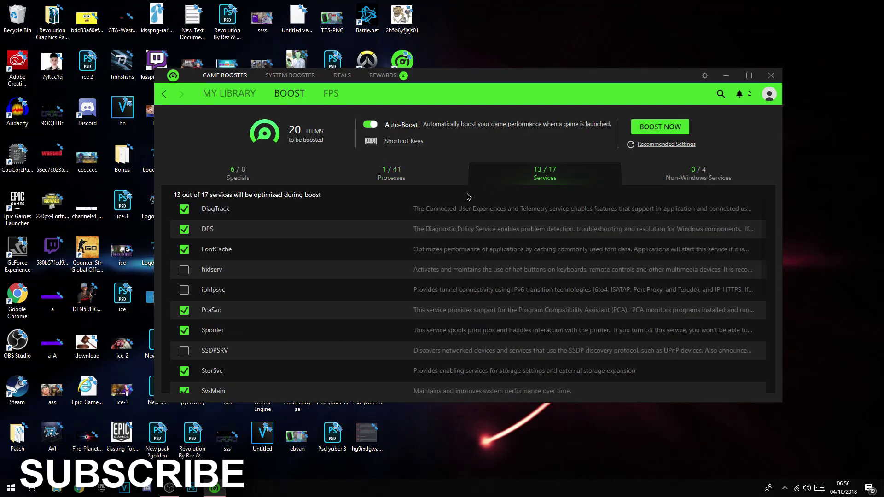
# - Scroll through the Services tab's 13 of 17 optimized services on the Boost page
pyautogui.scroll(-1, 272, 274)
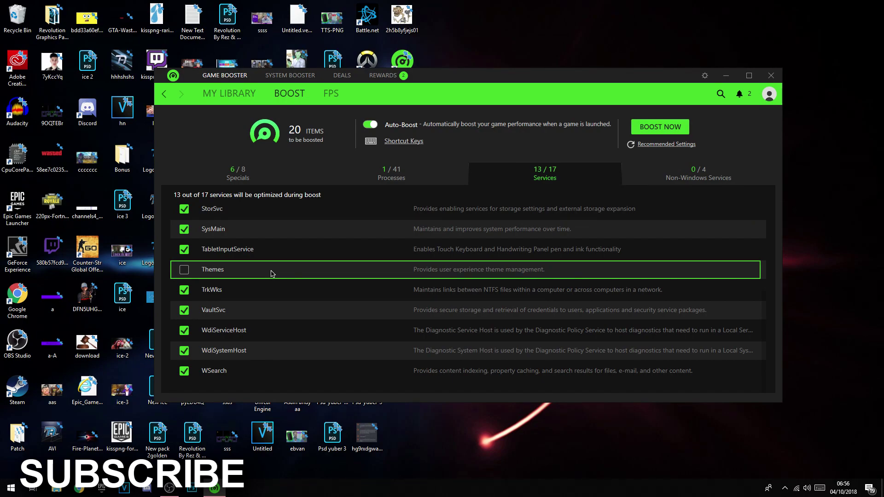
pyautogui.scroll(4, 272, 273)
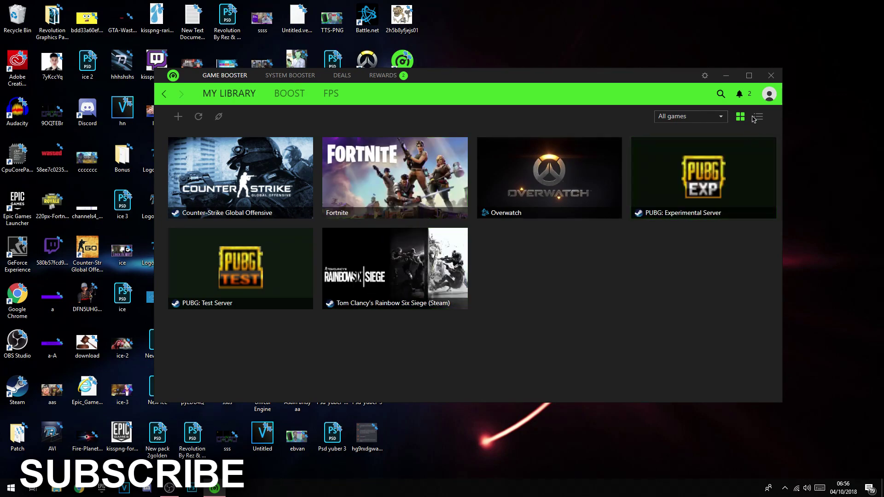
# - Minimize Razer Cortex and run 'temp' from the Win+R Run dialog to open the Windows Temp folder
pyautogui.click(726, 76)
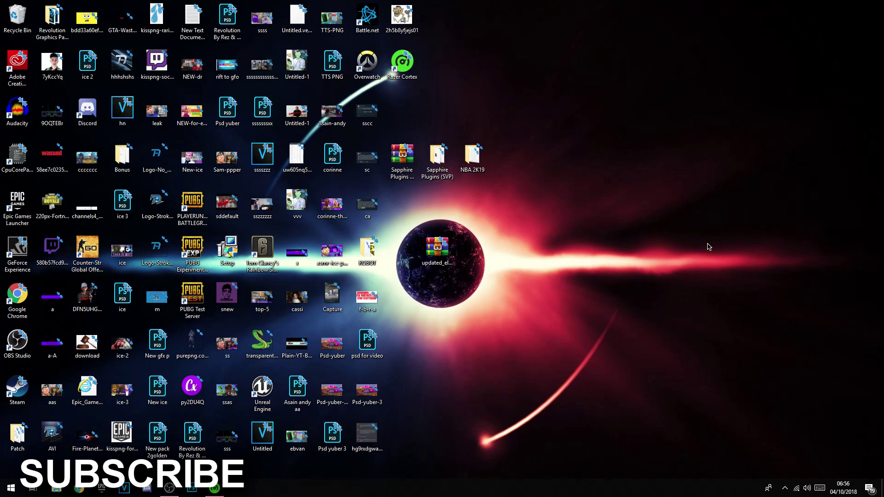
pyautogui.press('super')
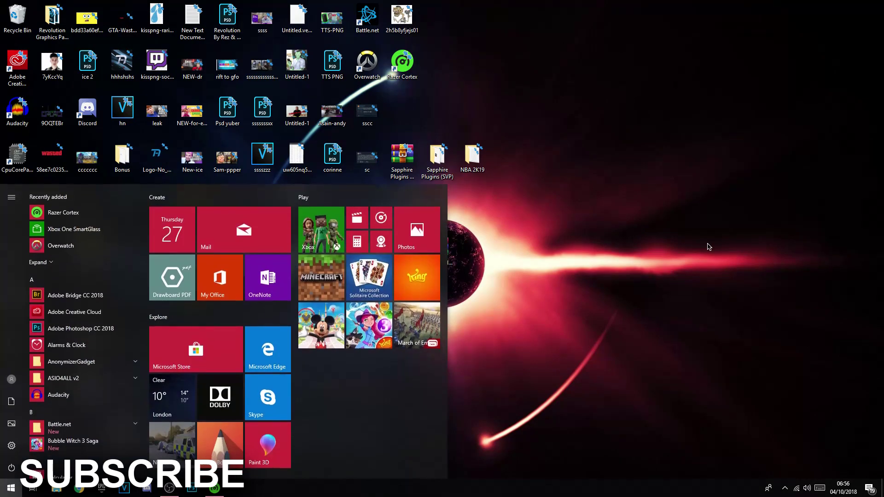
pyautogui.press('super')
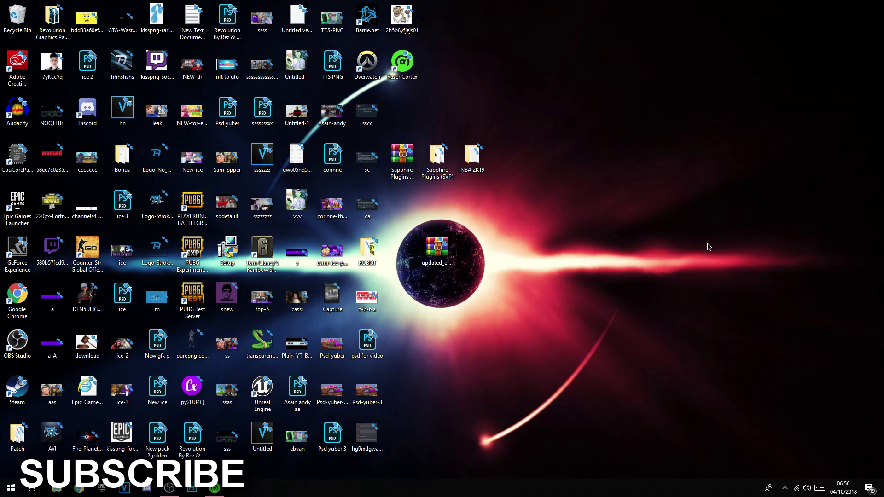
pyautogui.press('super+r')
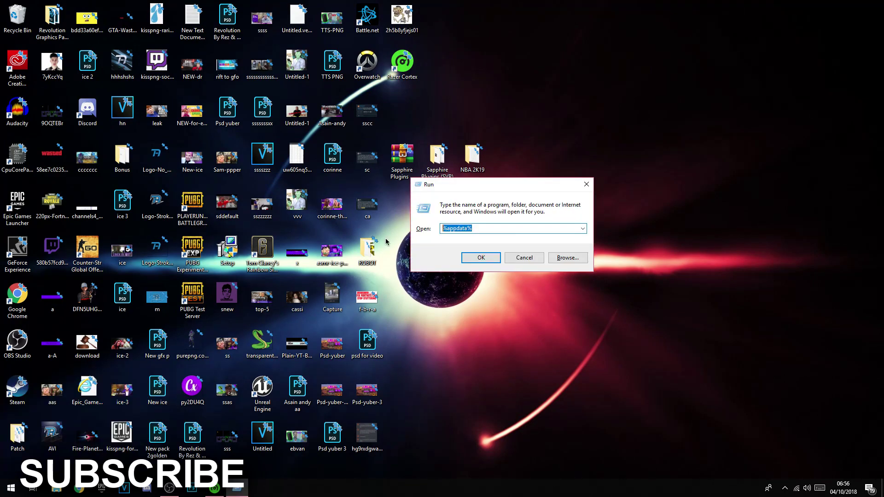
pyautogui.press('BackSpace')
pyautogui.write('temp')
pyautogui.press('Return')
# - Delete all items in the Windows Temp folder, skipping the in-use ones
pyautogui.click(452, 256)
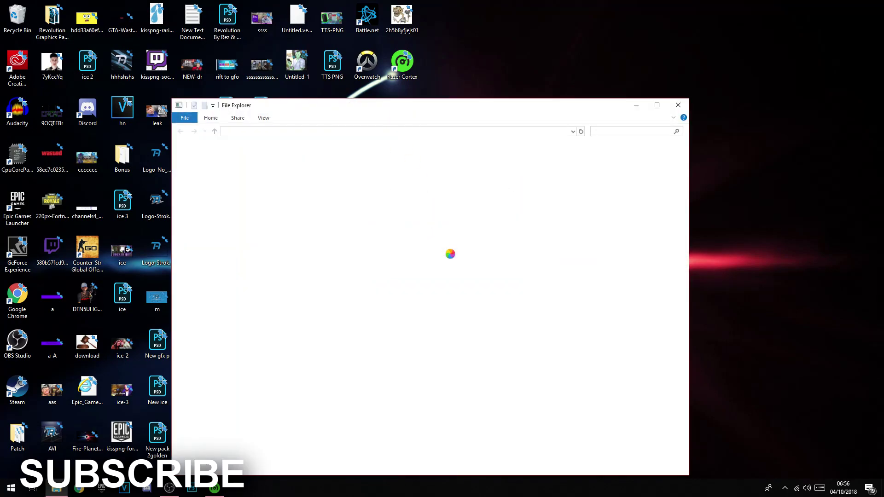
pyautogui.hotkey('ctrl', 'a')
pyautogui.moveTo(582, 421); pyautogui.dragTo(612, 218)
pyautogui.hotkey('ctrl', 'a')
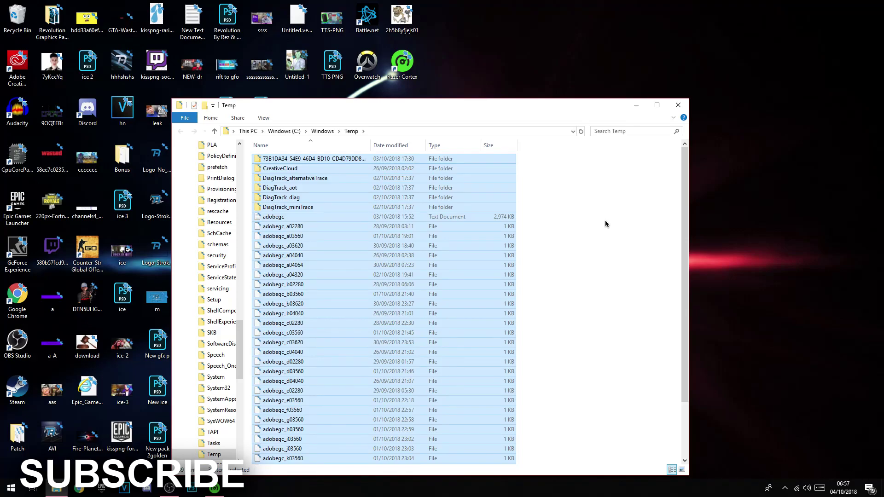
pyautogui.press('Delete')
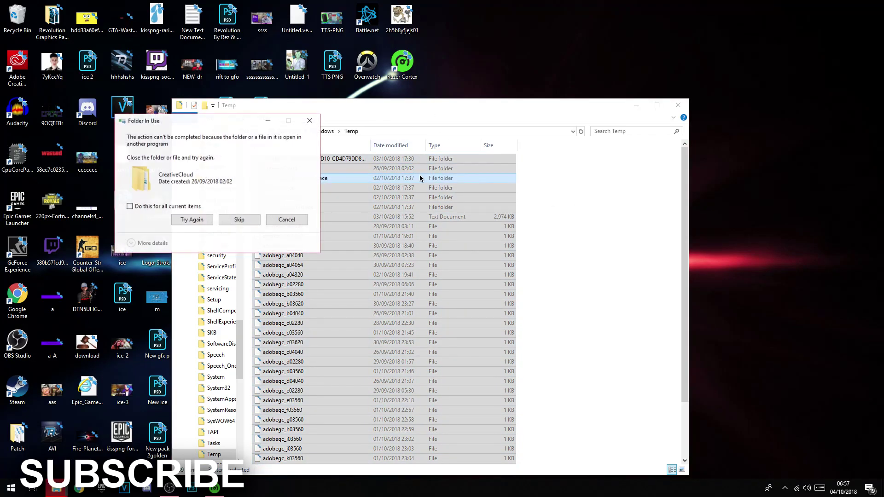
pyautogui.click(243, 223)
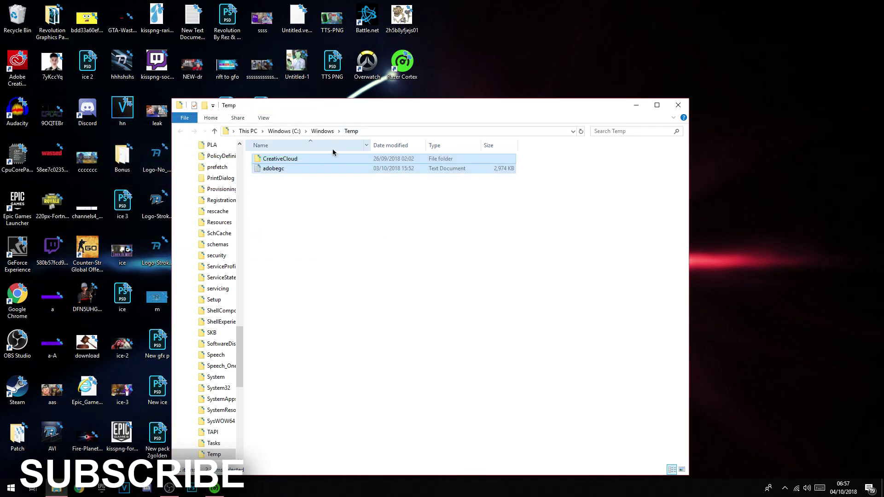
# - Close the Temp folder window and empty the Recycle Bin
pyautogui.hotkey('alt', 'F4')
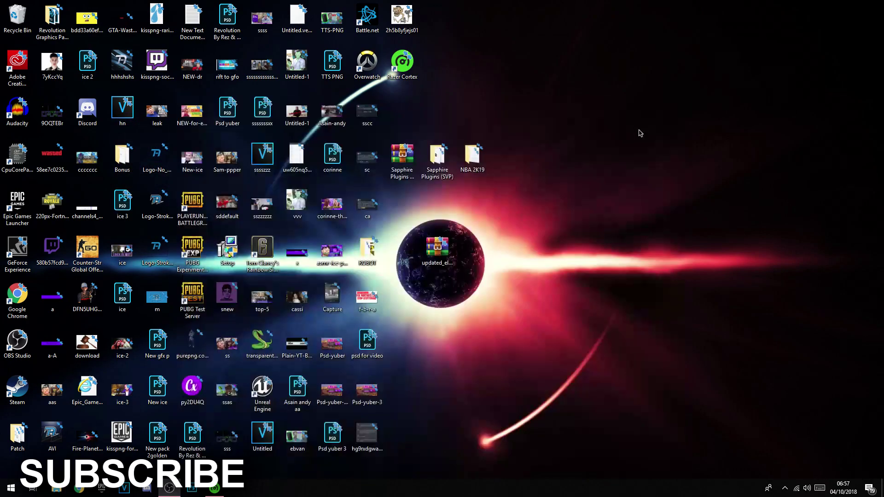
pyautogui.rightClick(24, 23)
pyautogui.click(35, 40)
# - Confirm the pending permanent deletion, then delete everything in %temp%, skipping in-use items
pyautogui.click(464, 254)
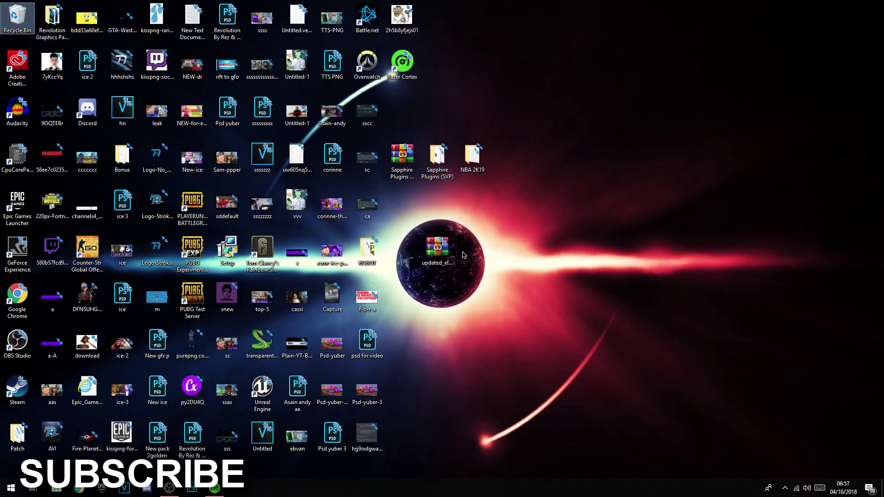
pyautogui.press('super+r')
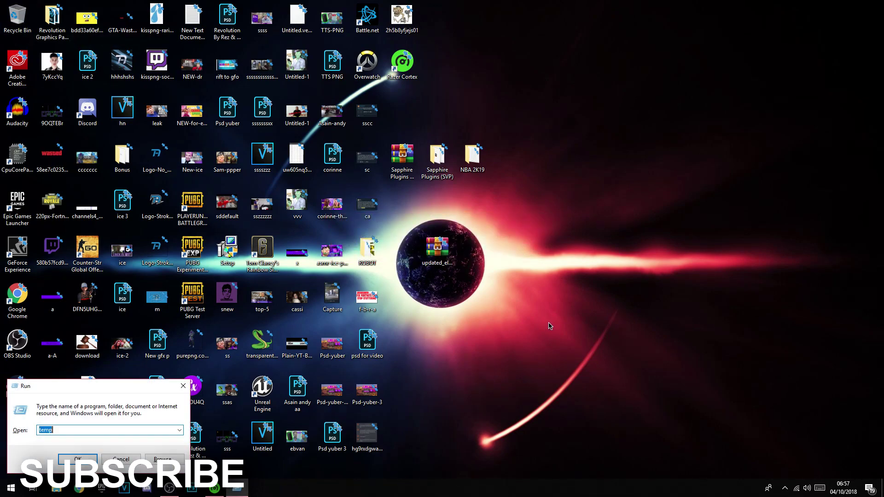
pyautogui.write('%temp%')
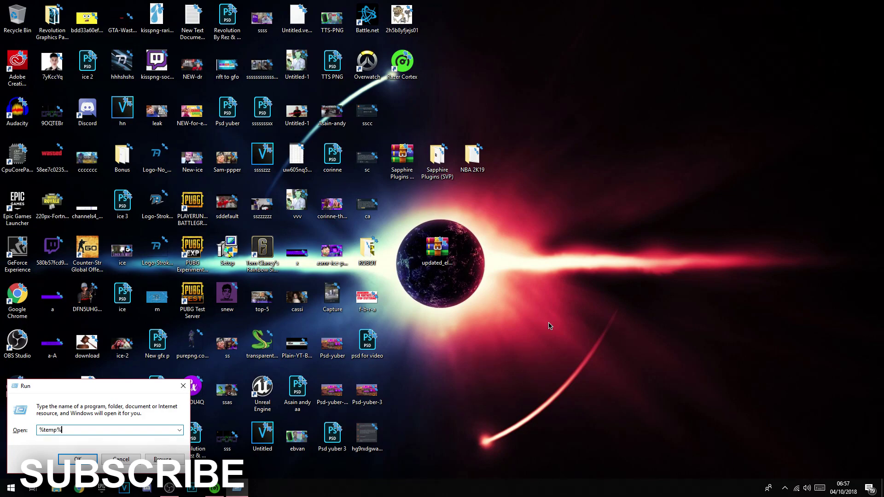
pyautogui.press('Return')
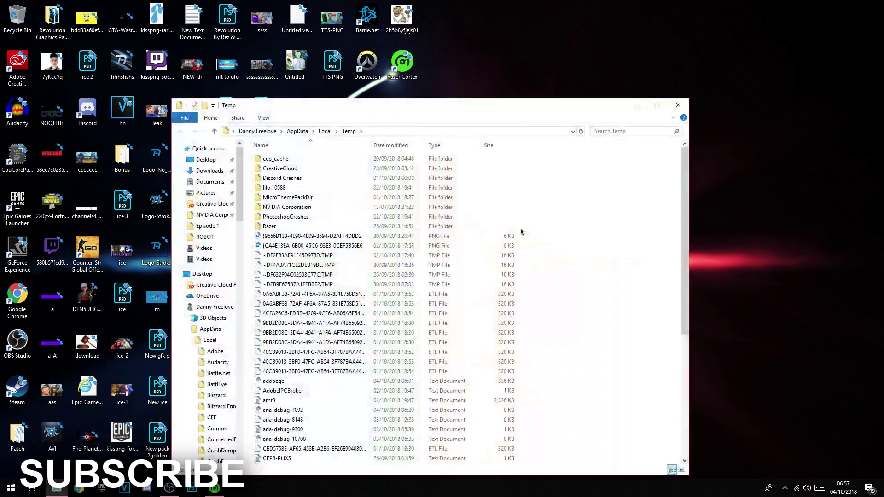
pyautogui.hotkey('ctrl', 'a')
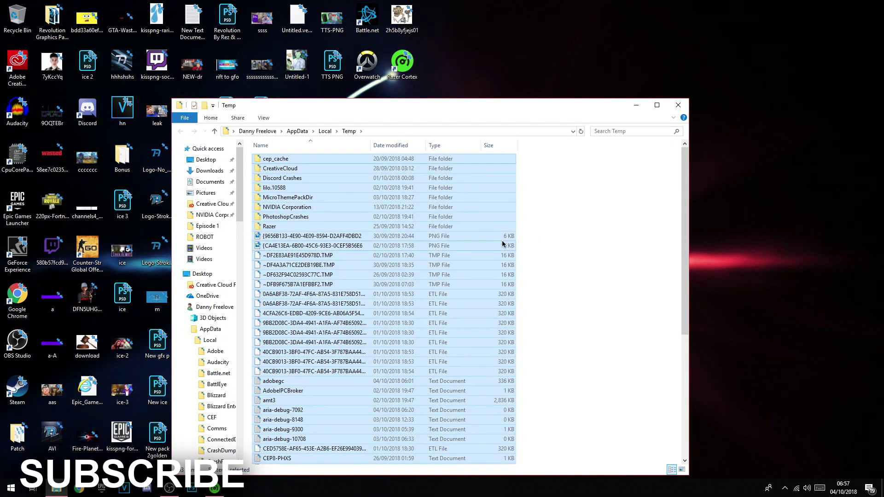
pyautogui.press('Delete')
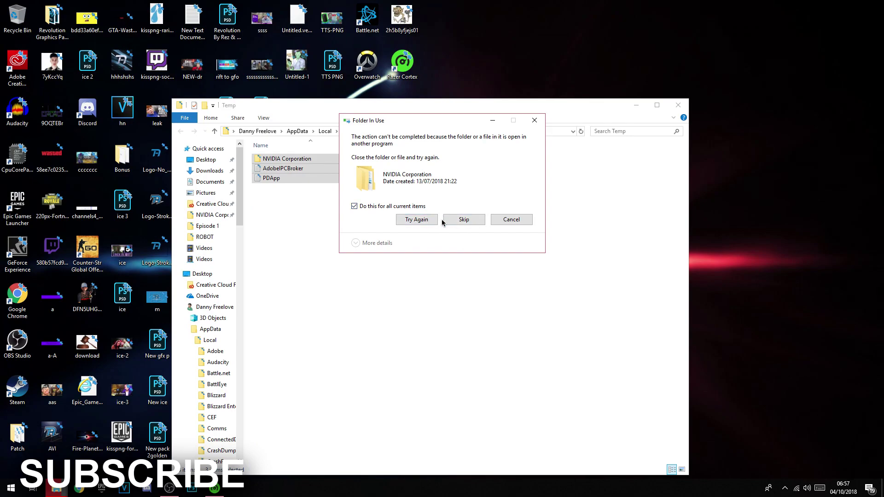
pyautogui.click(462, 224)
# - Close the Temp folder window and permanently empty the Recycle Bin's 50 items
pyautogui.hotkey('alt', 'F4')
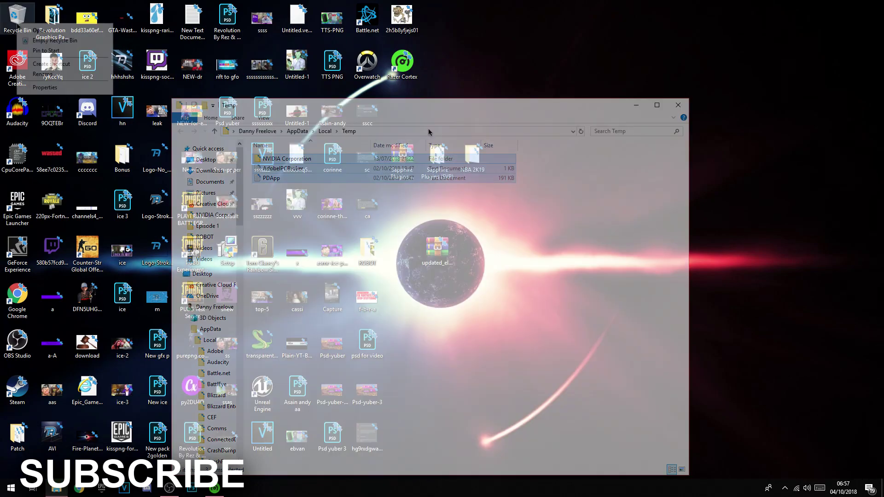
pyautogui.rightClick(18, 25)
pyautogui.click(46, 40)
pyautogui.click(496, 256)
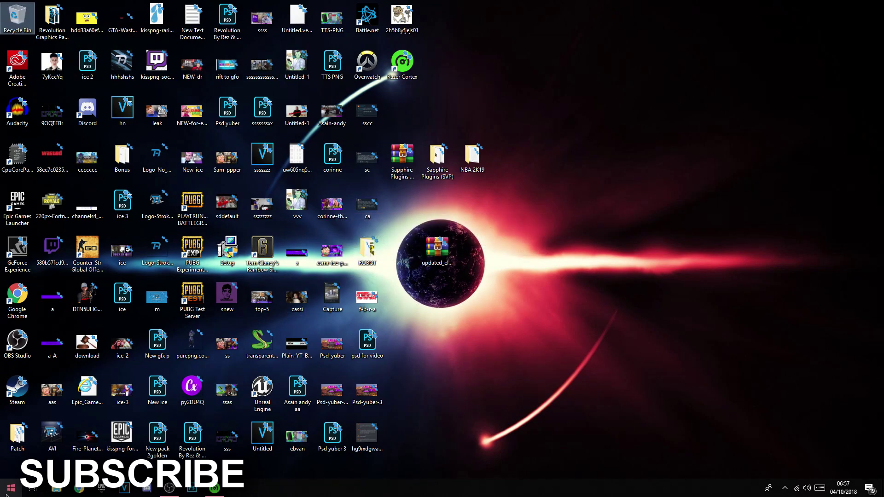
# - Open the Windows Prefetch folder from the Run dialog, granting permission to access it
pyautogui.click(640, 272)
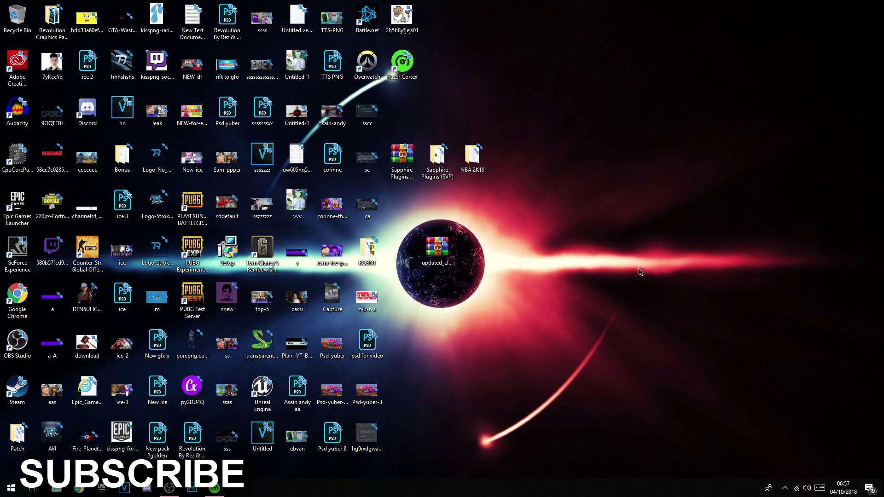
pyautogui.press('super+r')
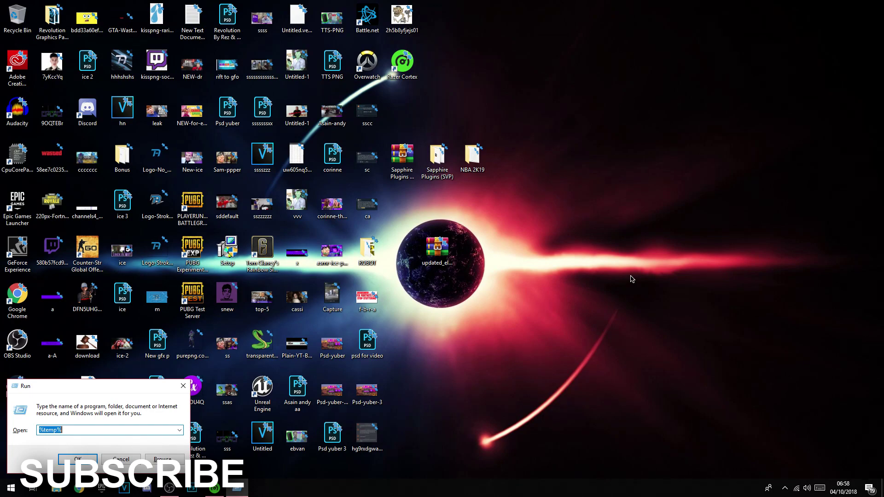
pyautogui.write('pre')
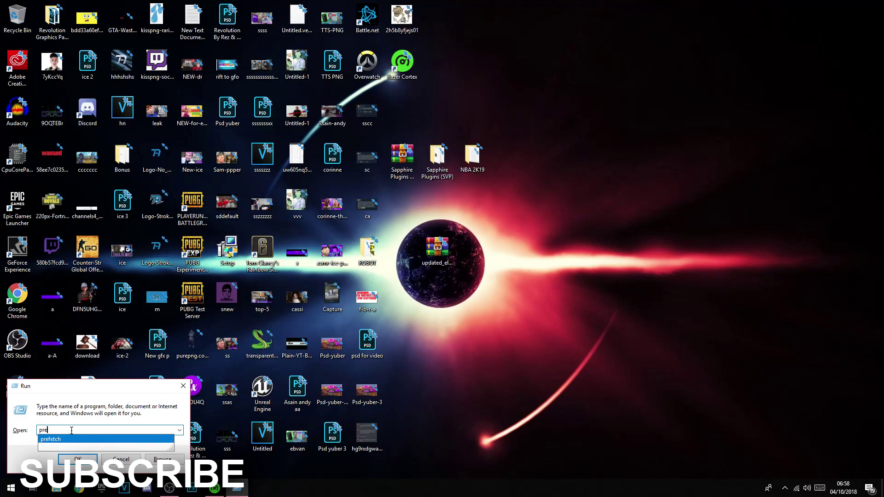
pyautogui.click(61, 440)
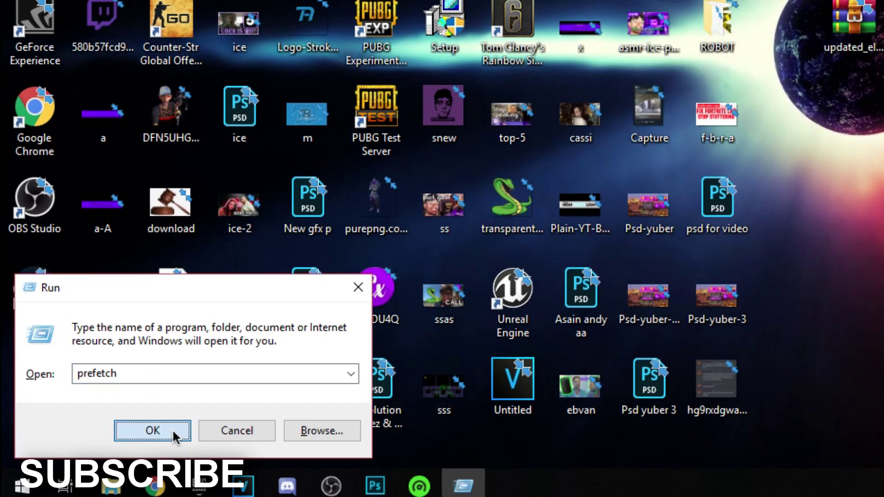
pyautogui.click(89, 460)
pyautogui.click(462, 256)
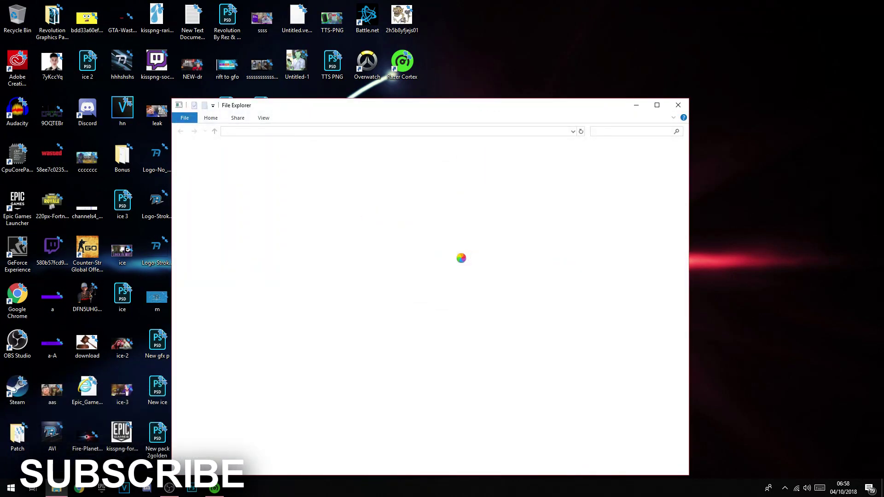
# - Select all the .pf files in the Prefetch folder
pyautogui.click(461, 259)
pyautogui.scroll(-20, 458, 258)
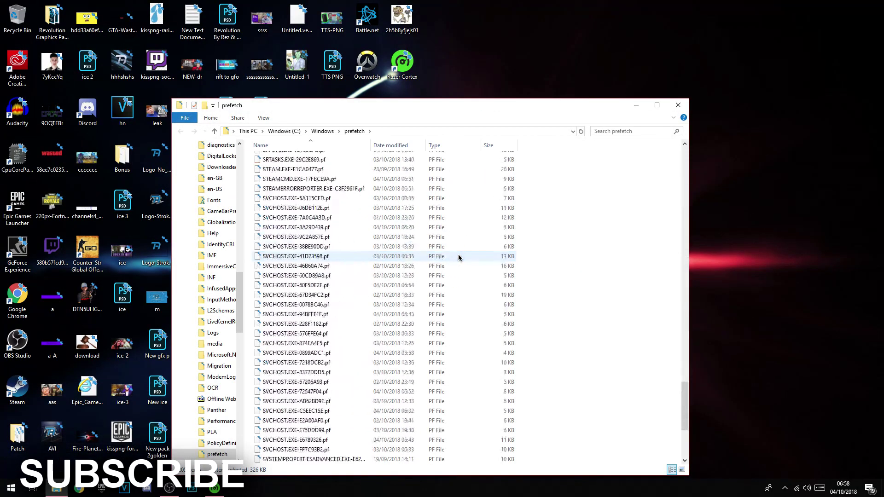
pyautogui.hotkey('ctrl', 'a')
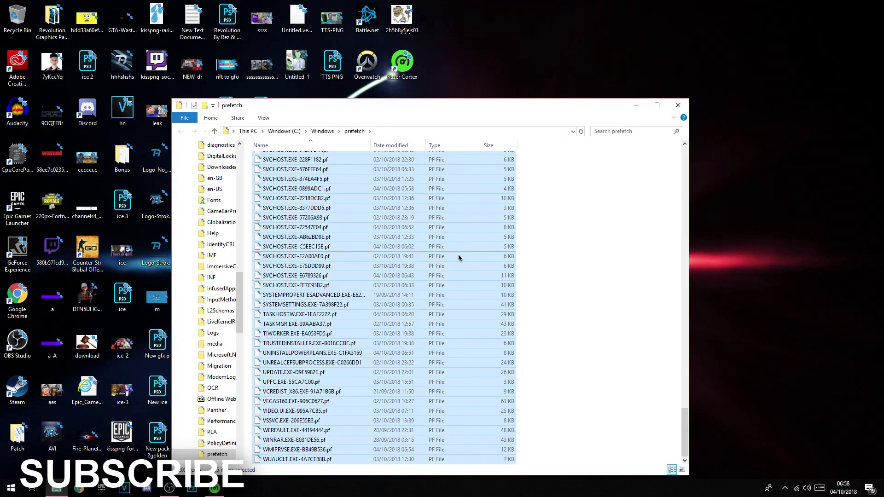
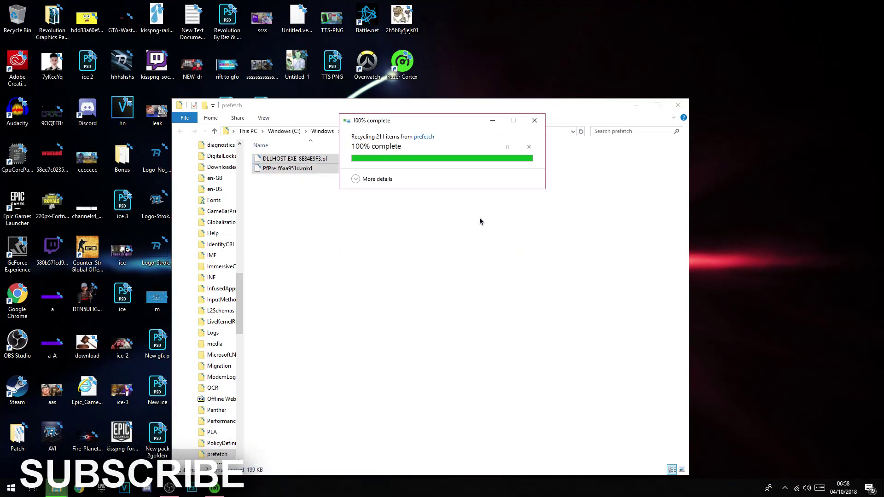
# - Close the prefetch Explorer window, empty the Recycle Bin with permanent deletion, and refresh the desktop
pyautogui.click(678, 106)
pyautogui.rightClick(35, 27)
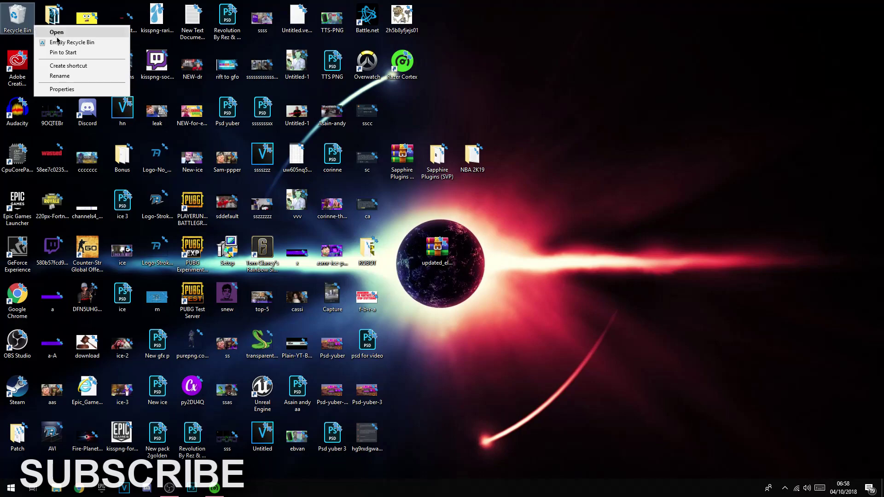
pyautogui.click(57, 42)
pyautogui.click(478, 251)
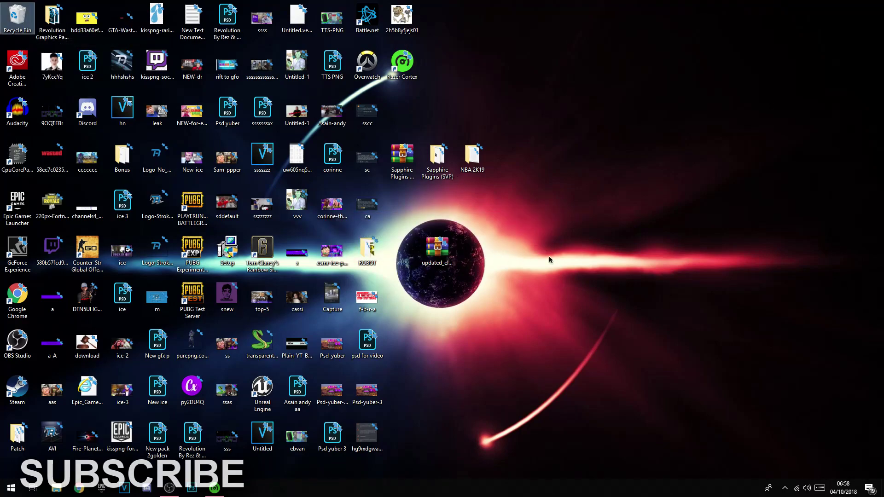
pyautogui.rightClick(521, 244)
pyautogui.click(558, 273)
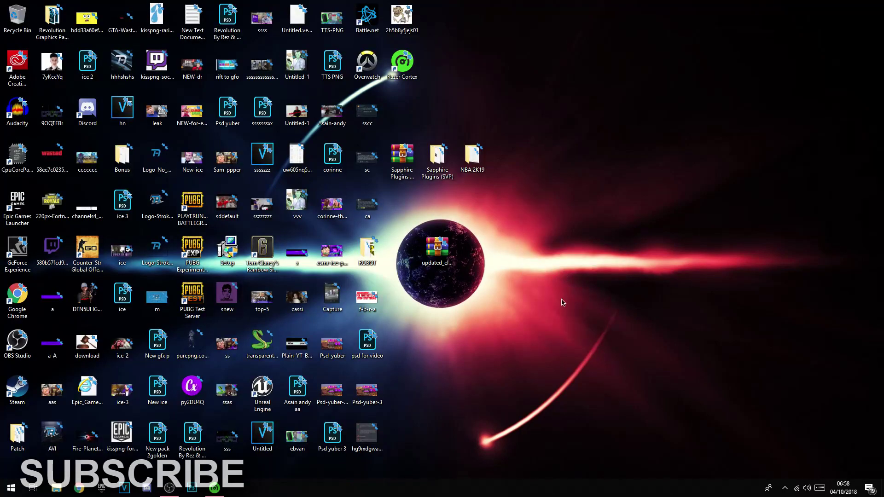